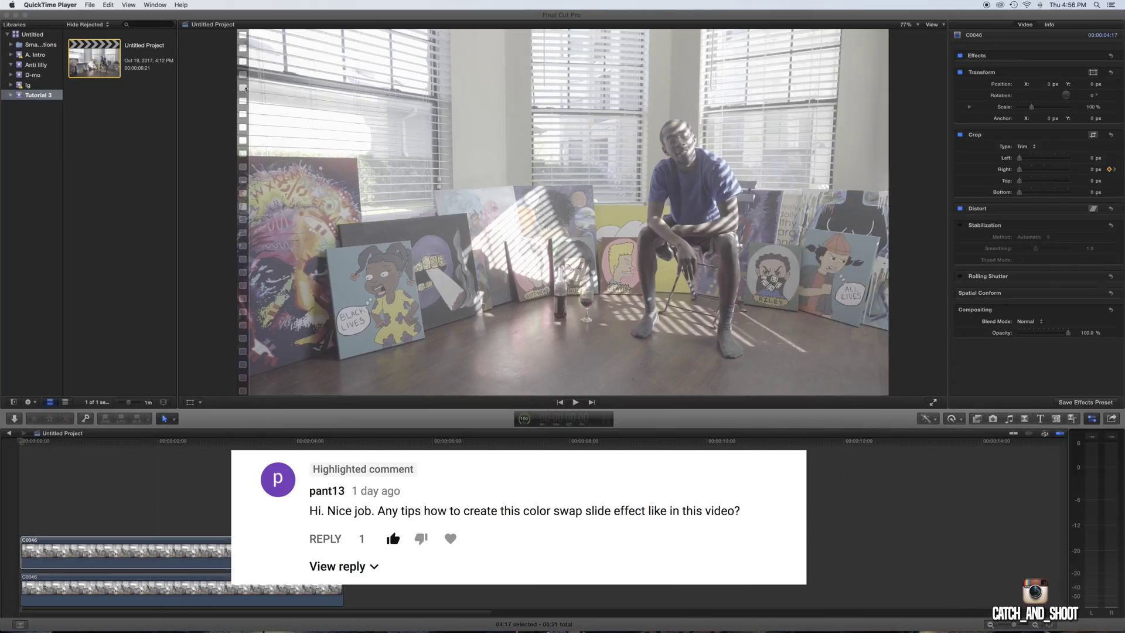
# Switch from QuickTime Player to the Final Cut Pro project containing the stacked C0046 clips
pyautogui.click(247, 90)
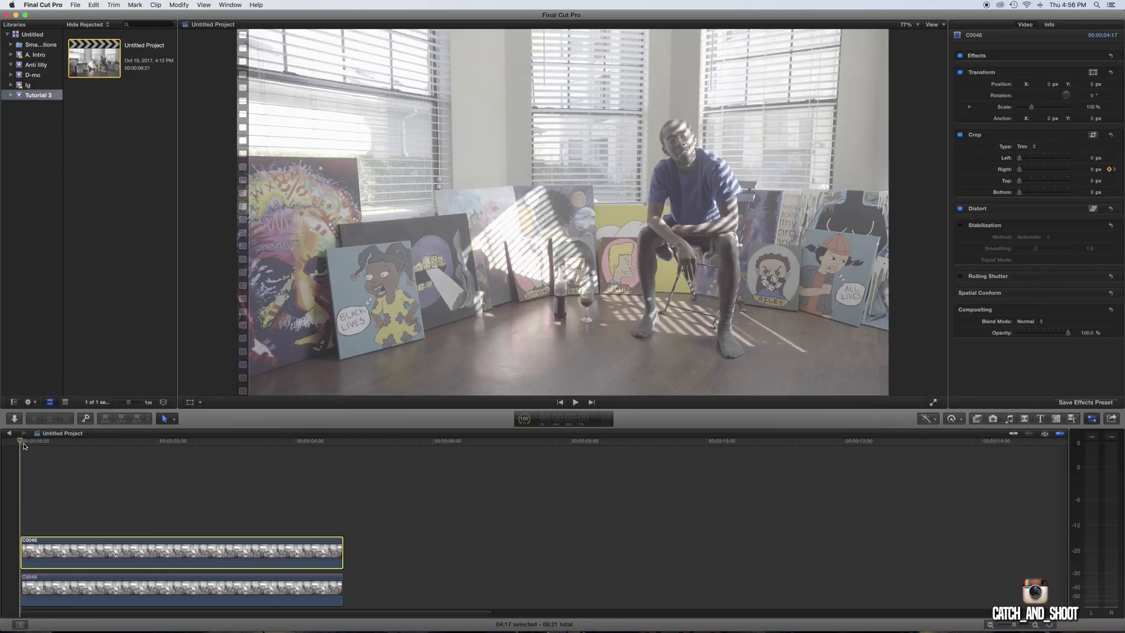
pyautogui.moveTo(22, 444)
pyautogui.mouseDown()
pyautogui.moveTo(345, 447)
pyautogui.moveTo(18, 453)
pyautogui.mouseUp()
# Reset the upper clip's Crop Right to 0 px, then add a starting Crop Right keyframe at the timeline start
pyautogui.click(1119, 173)
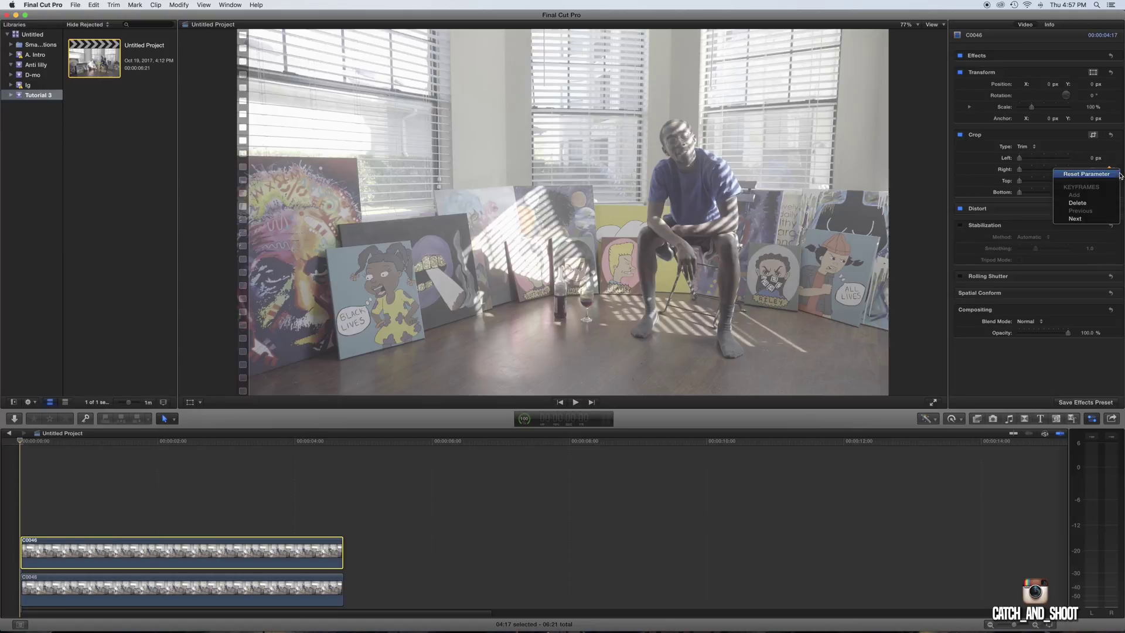
pyautogui.click(1102, 176)
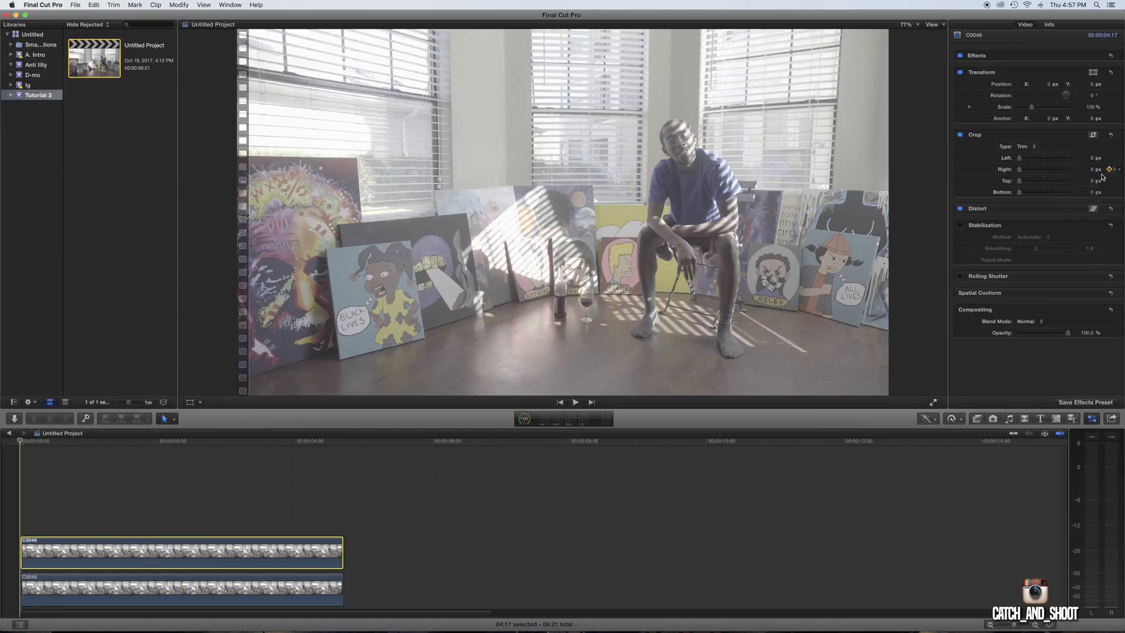
pyautogui.click(23, 444)
pyautogui.press('super+alt+b')
pyautogui.click(1109, 170)
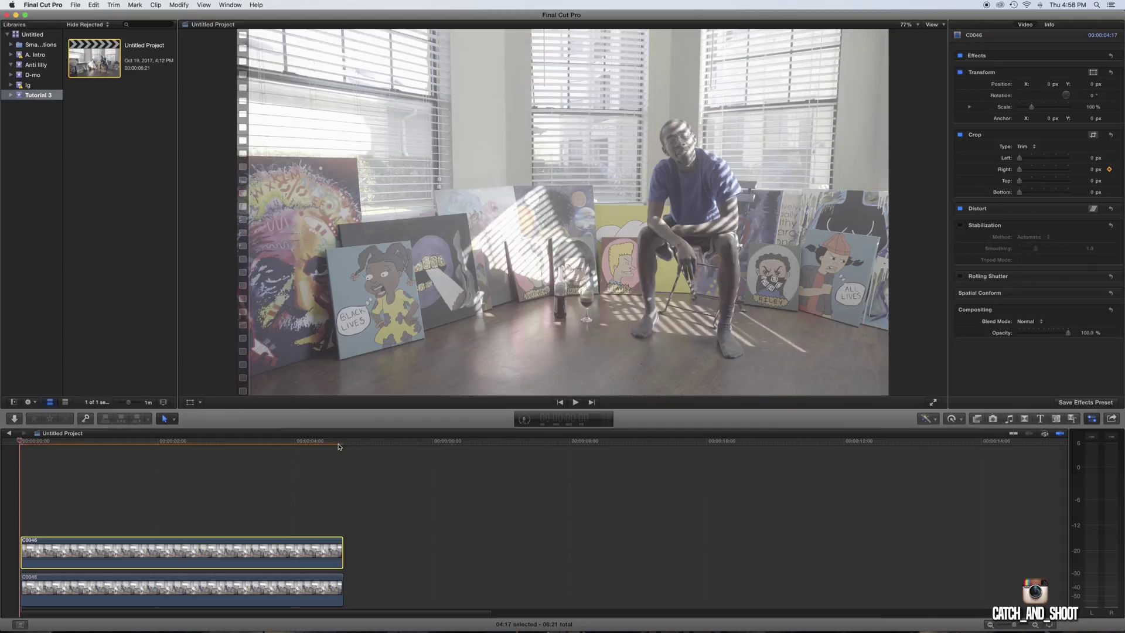
# On the clip's last frame near 4:16, set Crop Right to 3882.0 px to fully crop the upper clip
pyautogui.moveTo(338, 446); pyautogui.dragTo(344, 447)
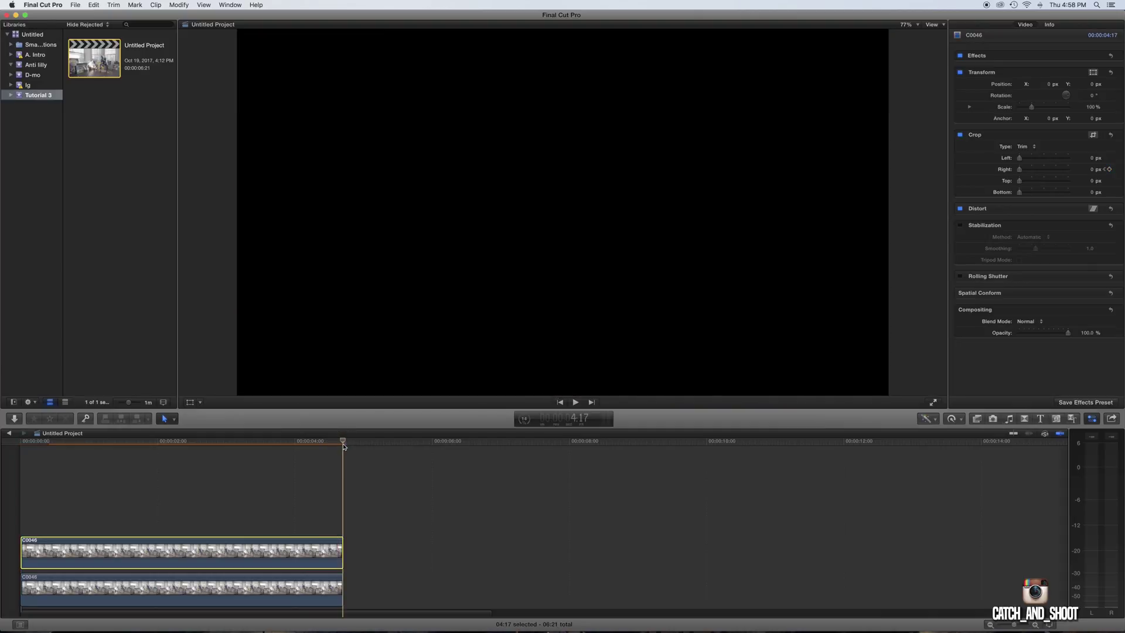
pyautogui.press('Left')
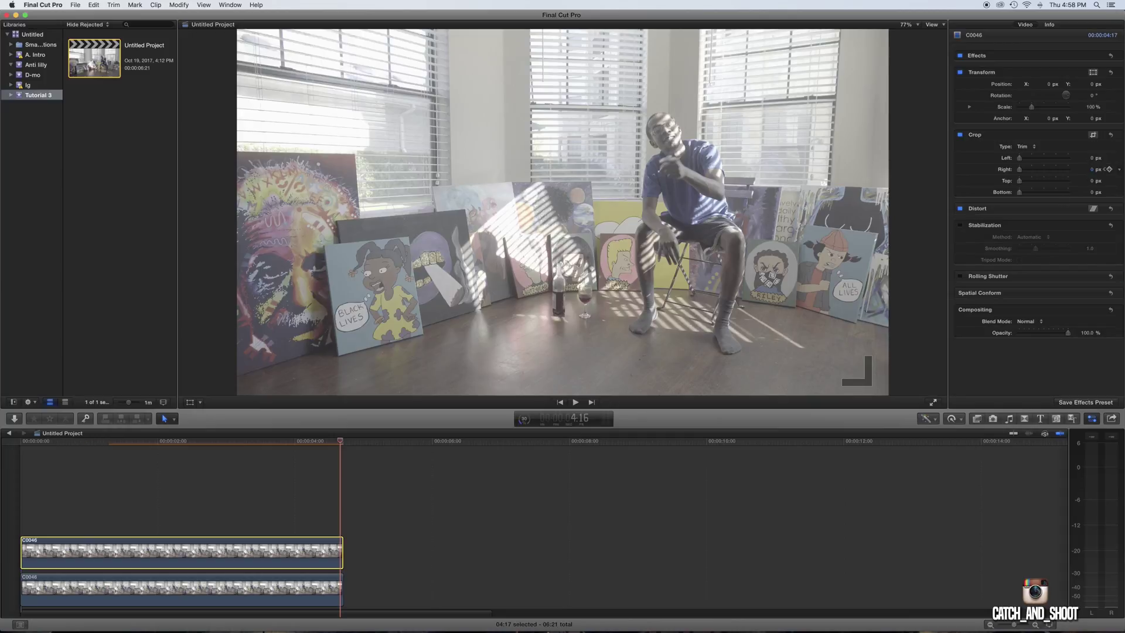
pyautogui.moveTo(1092, 169)
pyautogui.mouseDown()
pyautogui.moveTo(1121, 170)
pyautogui.moveTo(1093, 172)
pyautogui.mouseUp()
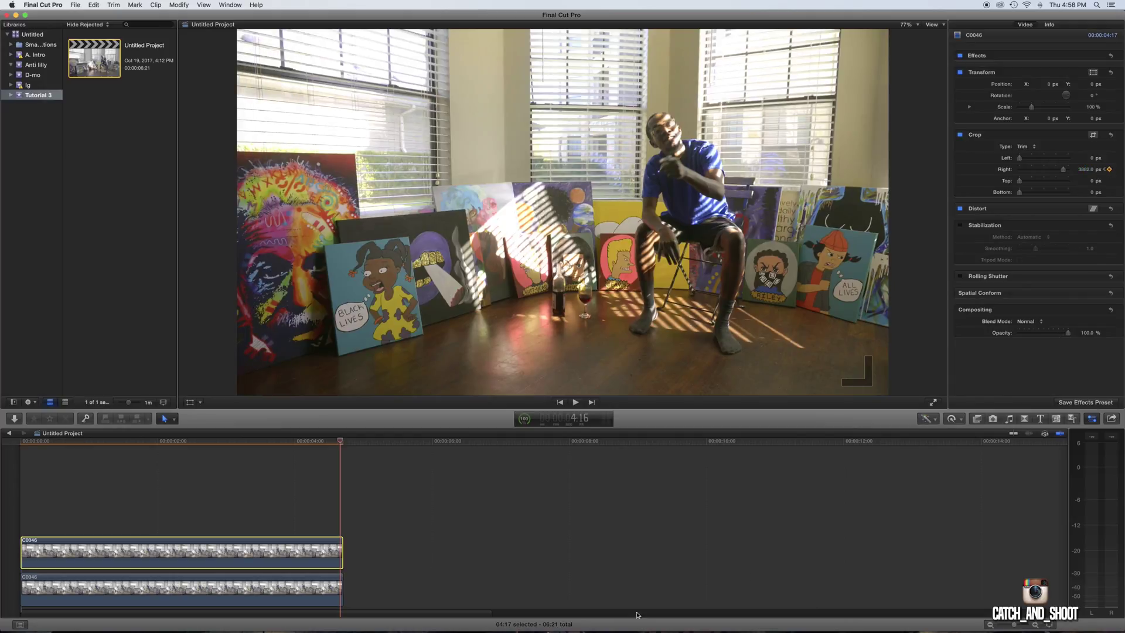
pyautogui.moveTo(483, 630)
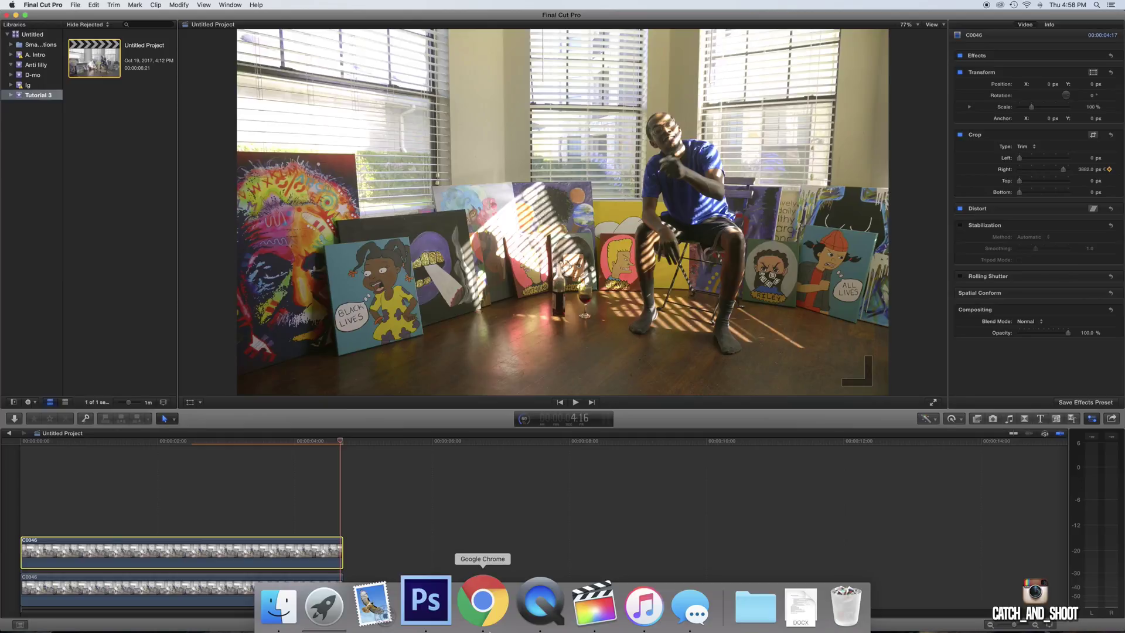
pyautogui.click(34, 447)
pyautogui.click(21, 448)
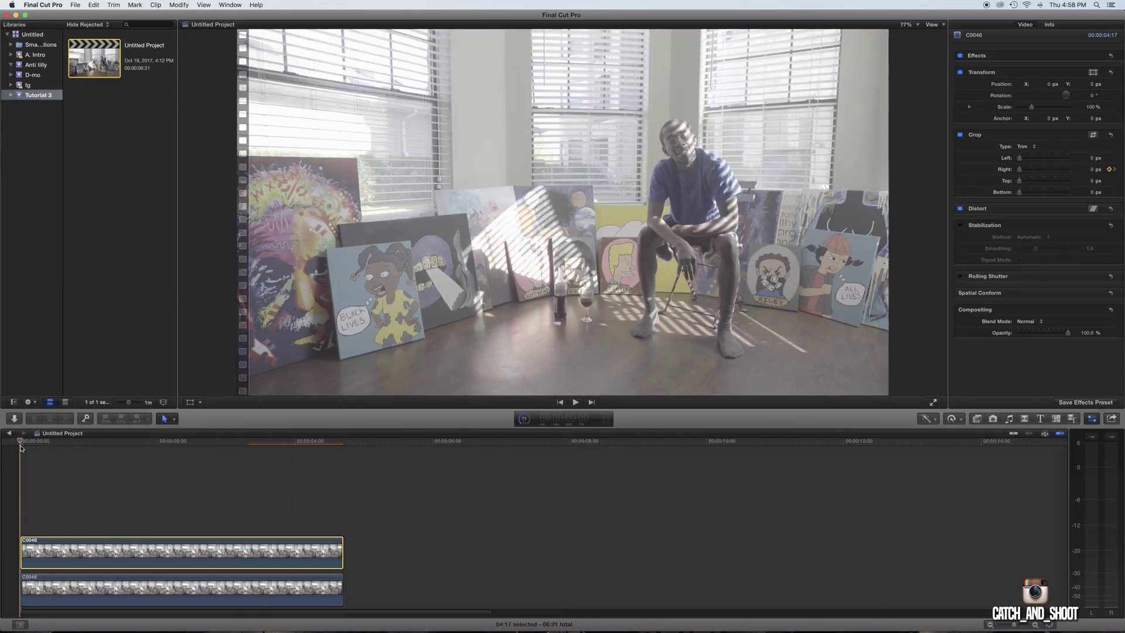
pyautogui.press('space')
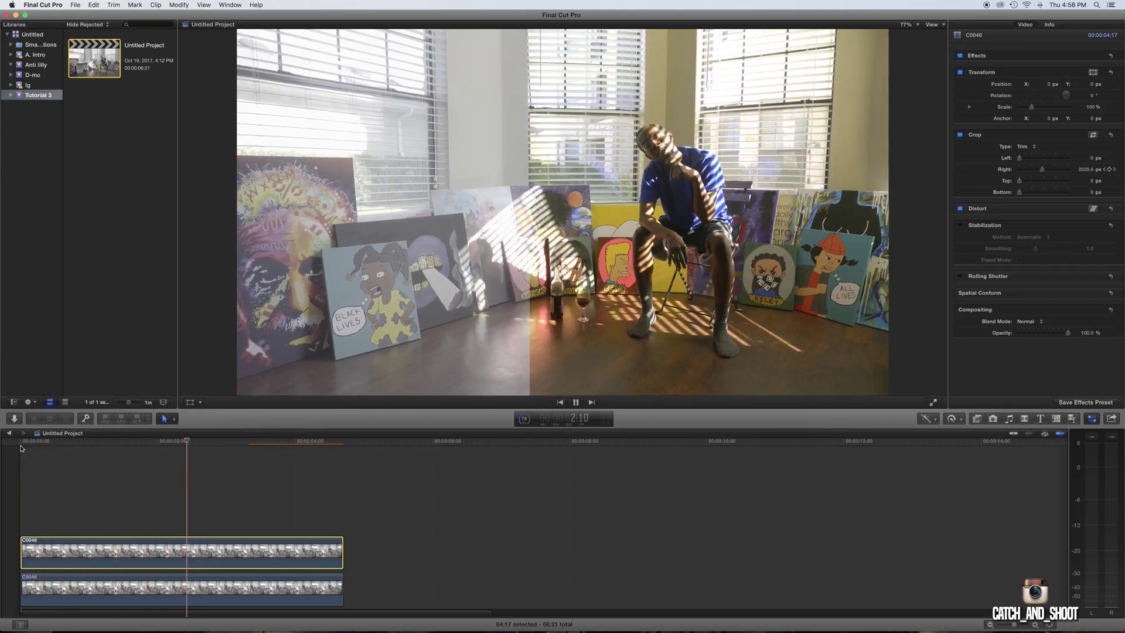
pyautogui.press('space')
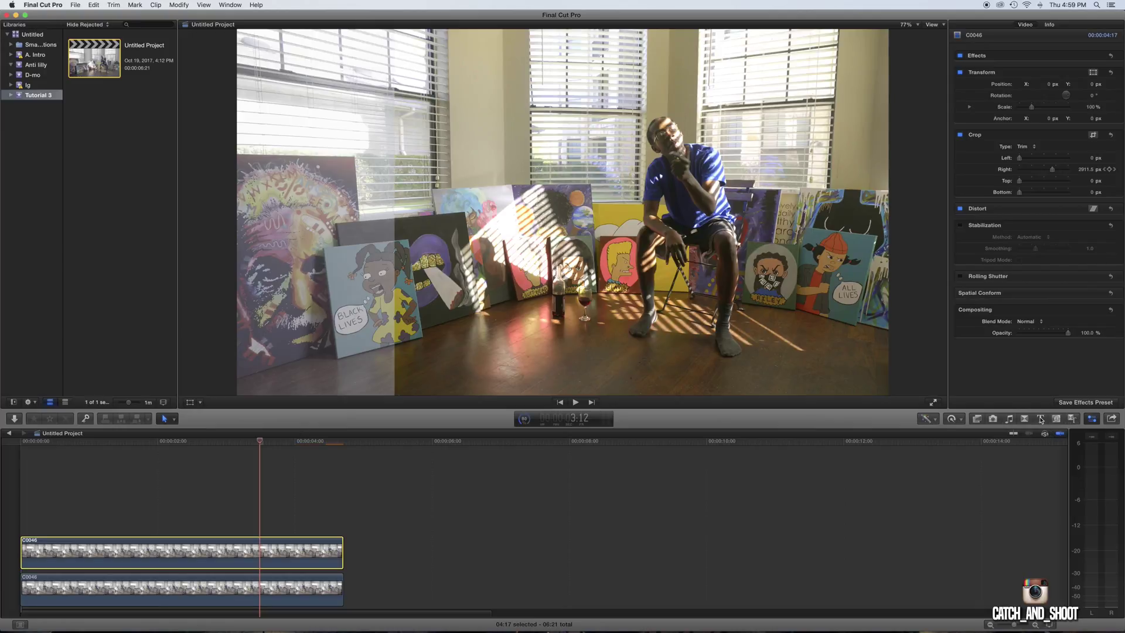
pyautogui.click(1041, 419)
# Add a shortened Basic Title over the wipe's start, placed lower-right, with its text changed to 'Anti'
pyautogui.moveTo(1022, 570); pyautogui.dragTo(497, 457)
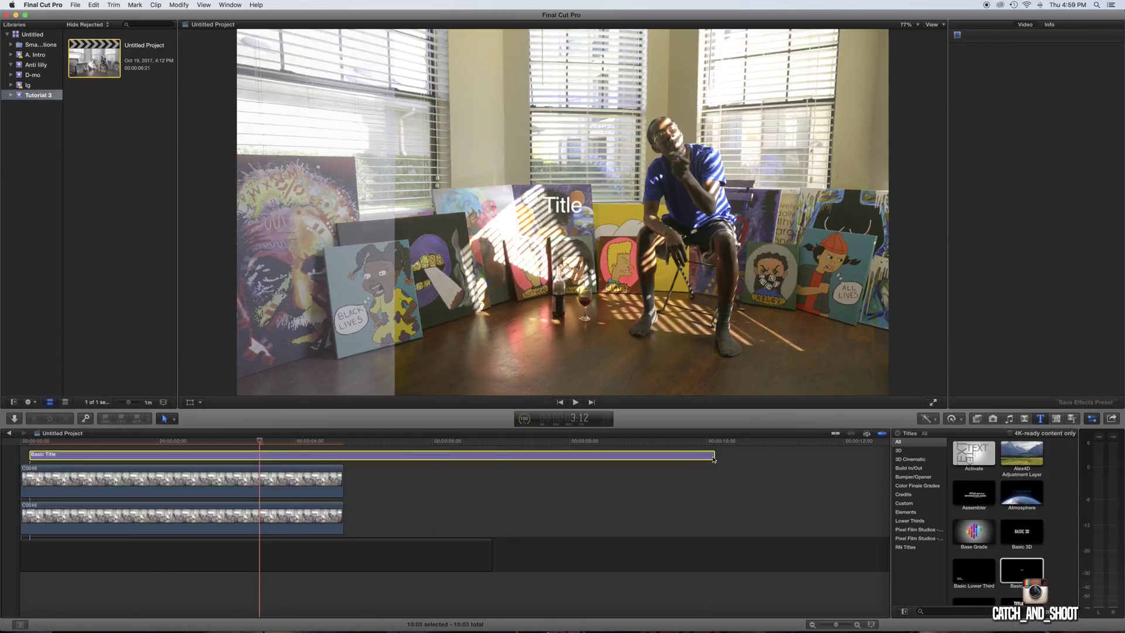
pyautogui.moveTo(712, 456); pyautogui.dragTo(59, 463)
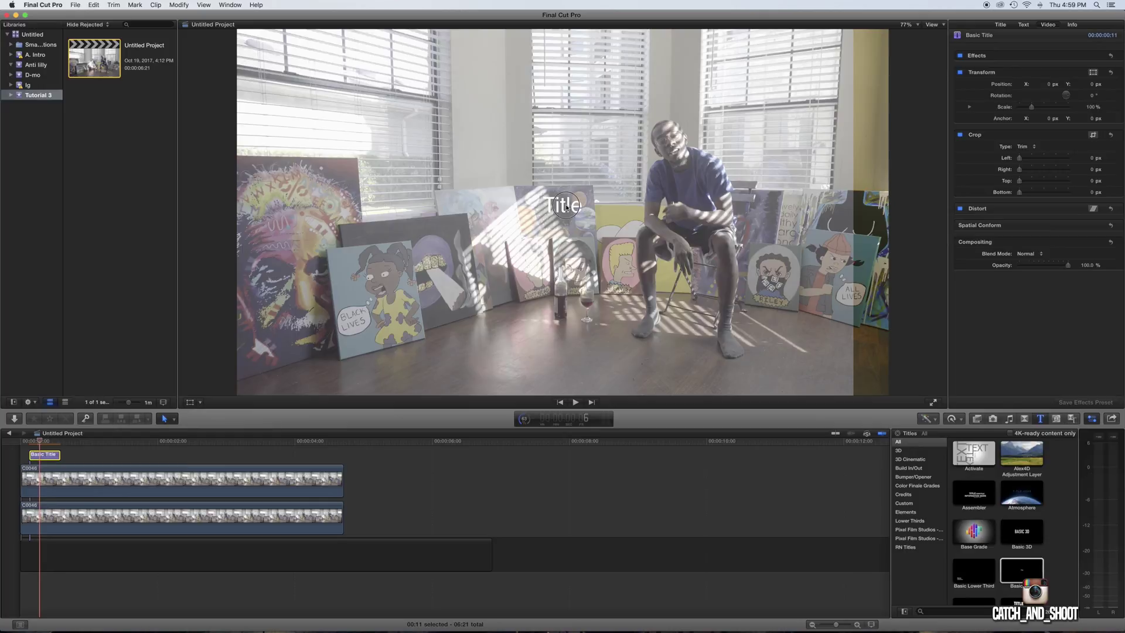
pyautogui.click(677, 324)
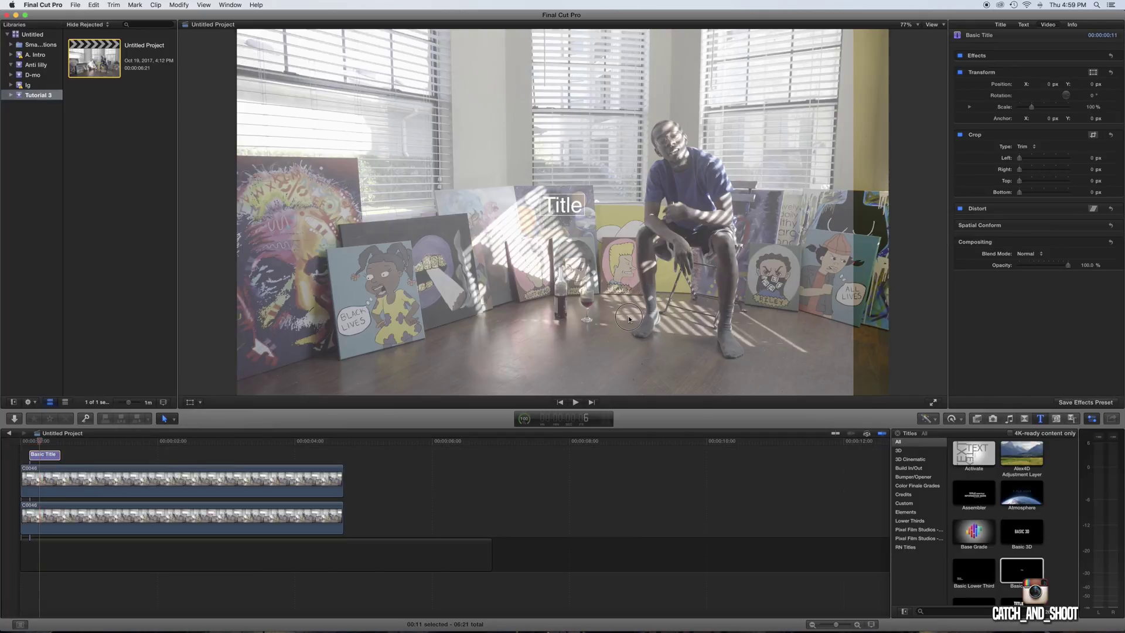
pyautogui.click(570, 210)
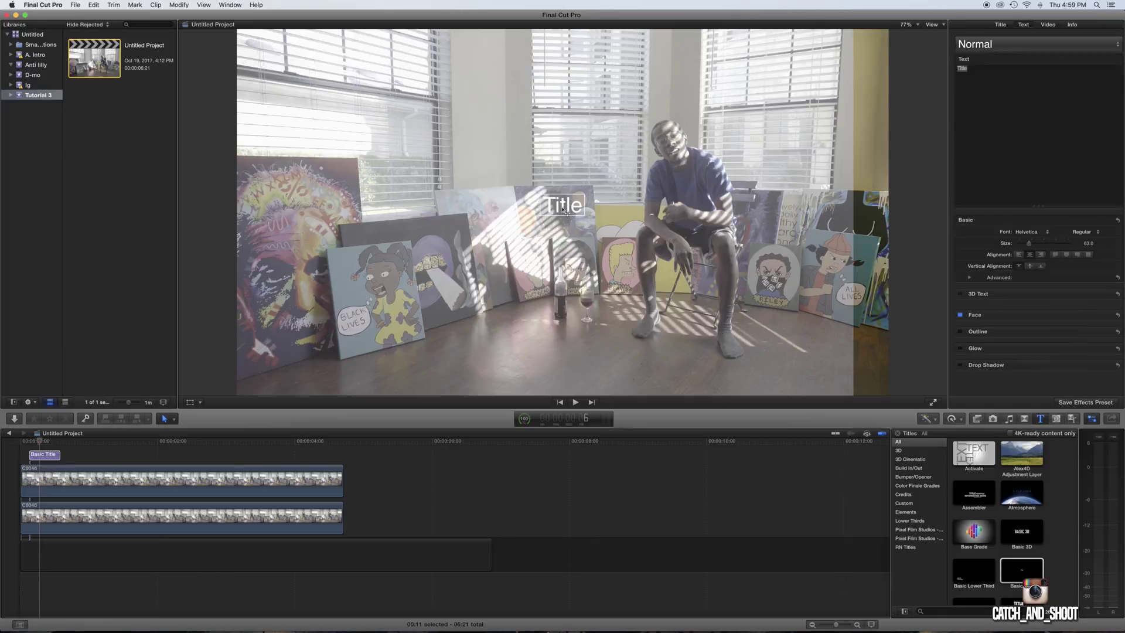
pyautogui.moveTo(569, 210); pyautogui.dragTo(672, 281)
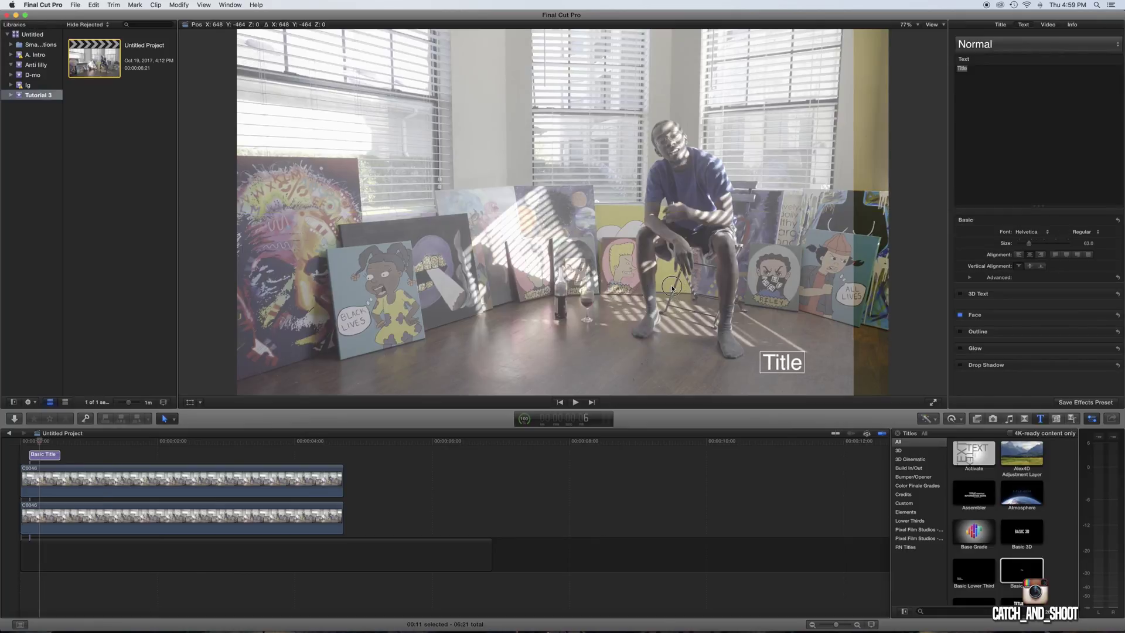
pyautogui.click(977, 69)
pyautogui.moveTo(976, 69); pyautogui.dragTo(942, 72)
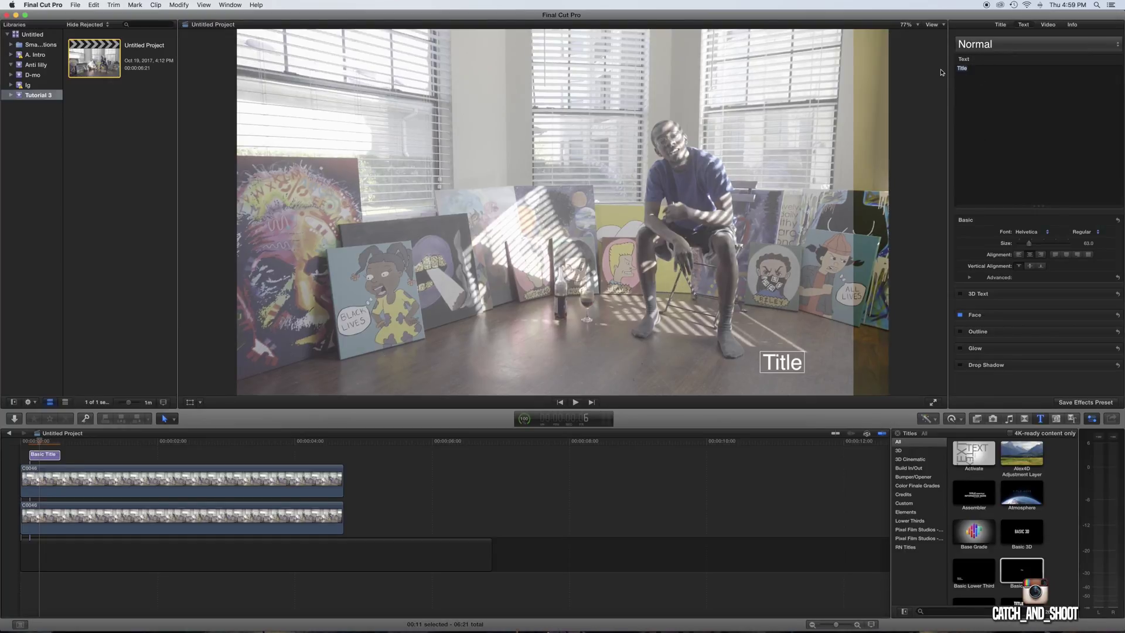
pyautogui.write('Anti')
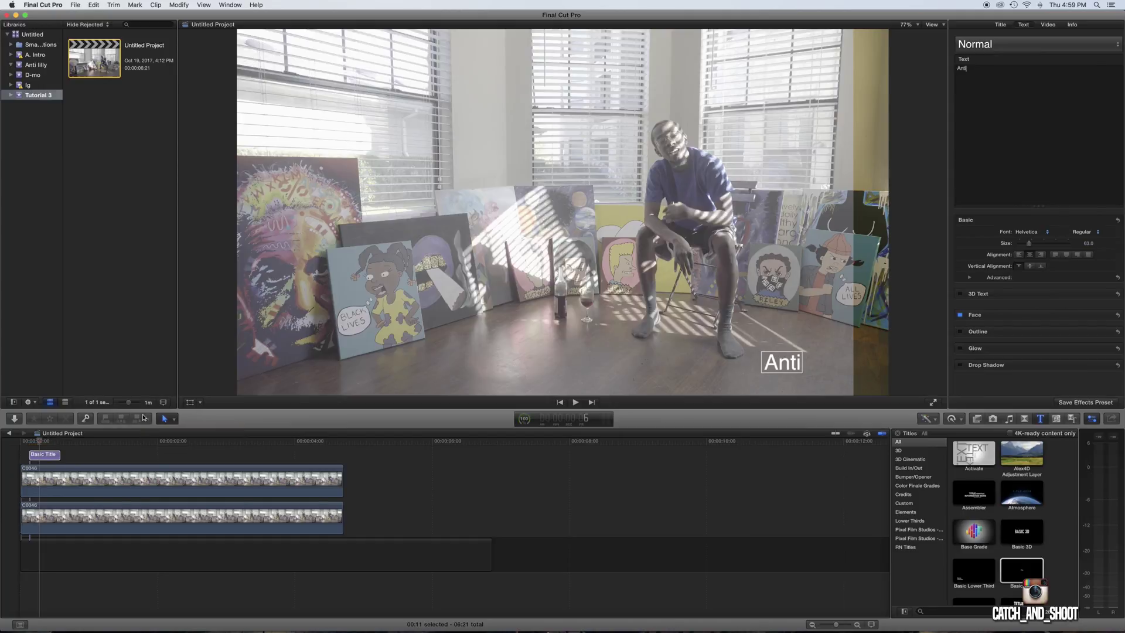
# Play back the wipe with the title from the start, then copy the lower C0046 clip after the original
pyautogui.click(19, 441)
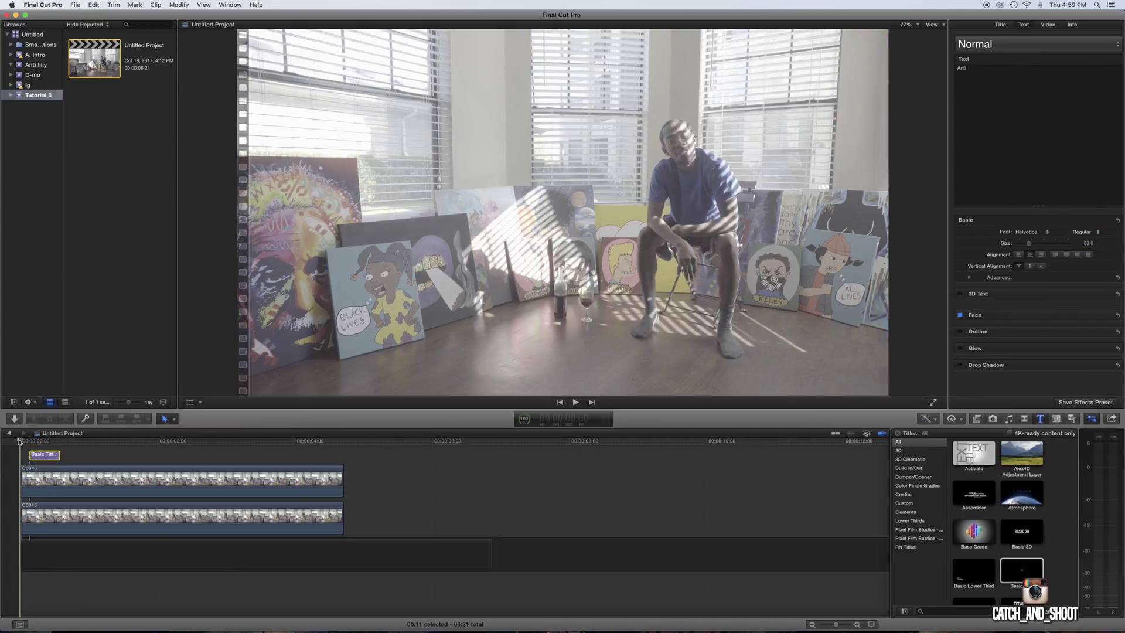
pyautogui.press('space')
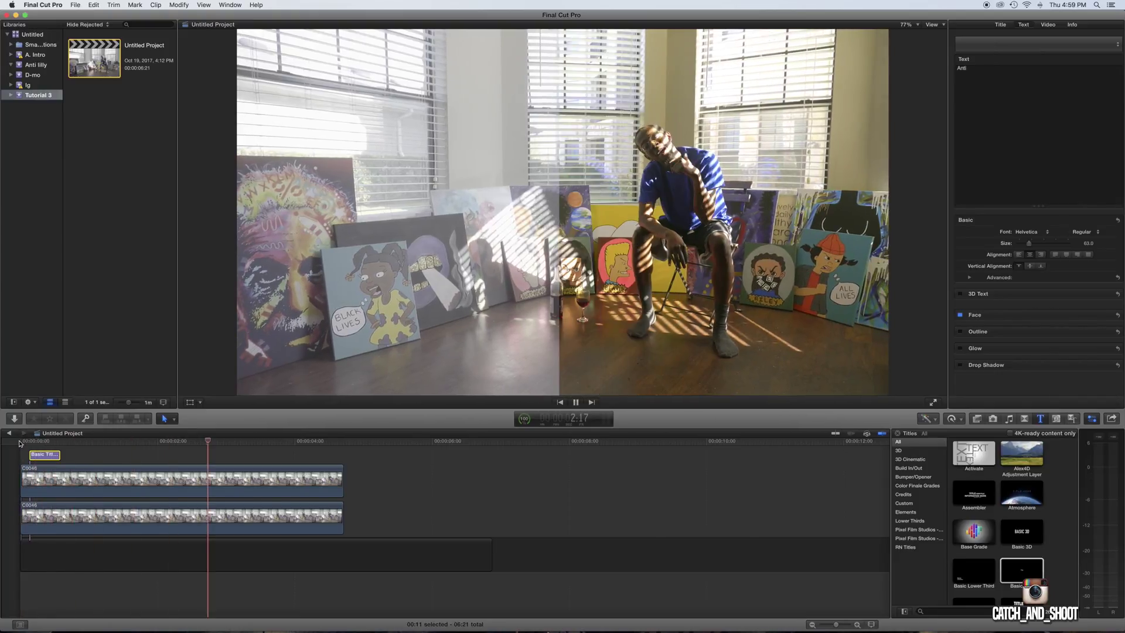
pyautogui.click(19, 441)
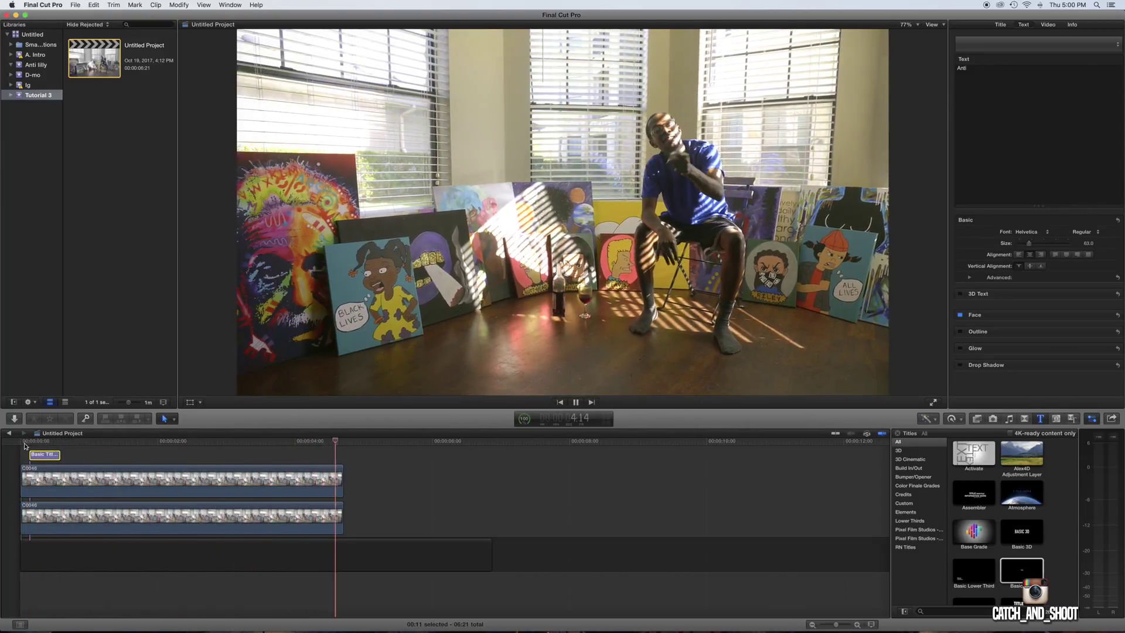
pyautogui.press('space')
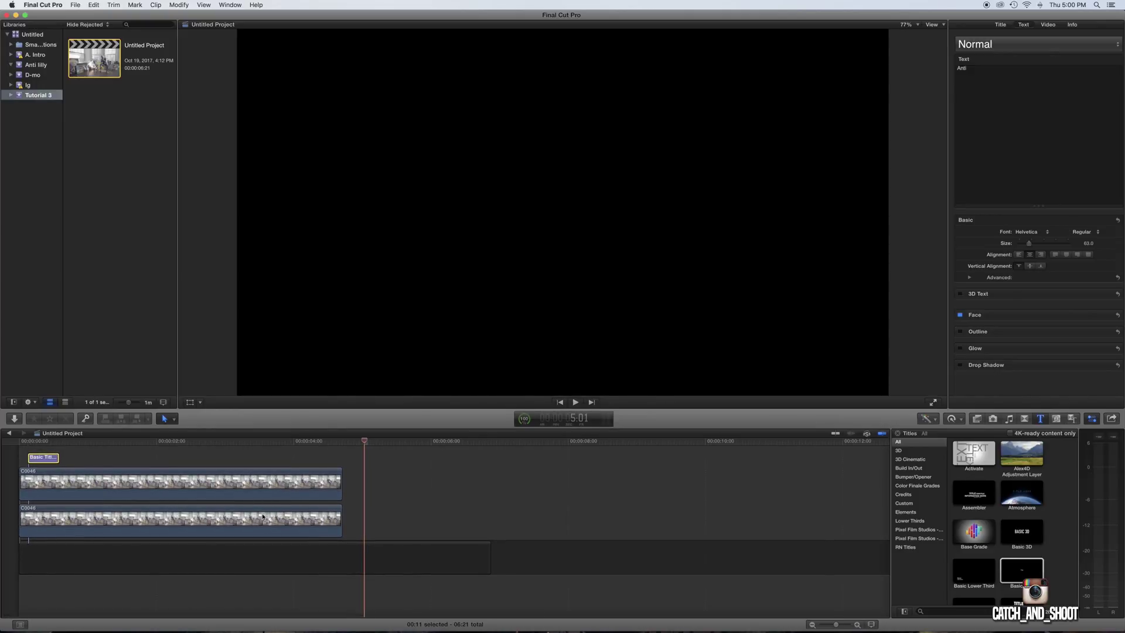
pyautogui.moveTo(258, 516); pyautogui.dragTo(509, 523)
# Copy the upper C0046 clip after the original, then open and cancel the lower copy's external LUT picker
pyautogui.click(302, 488)
pyautogui.moveTo(551, 487); pyautogui.dragTo(632, 487)
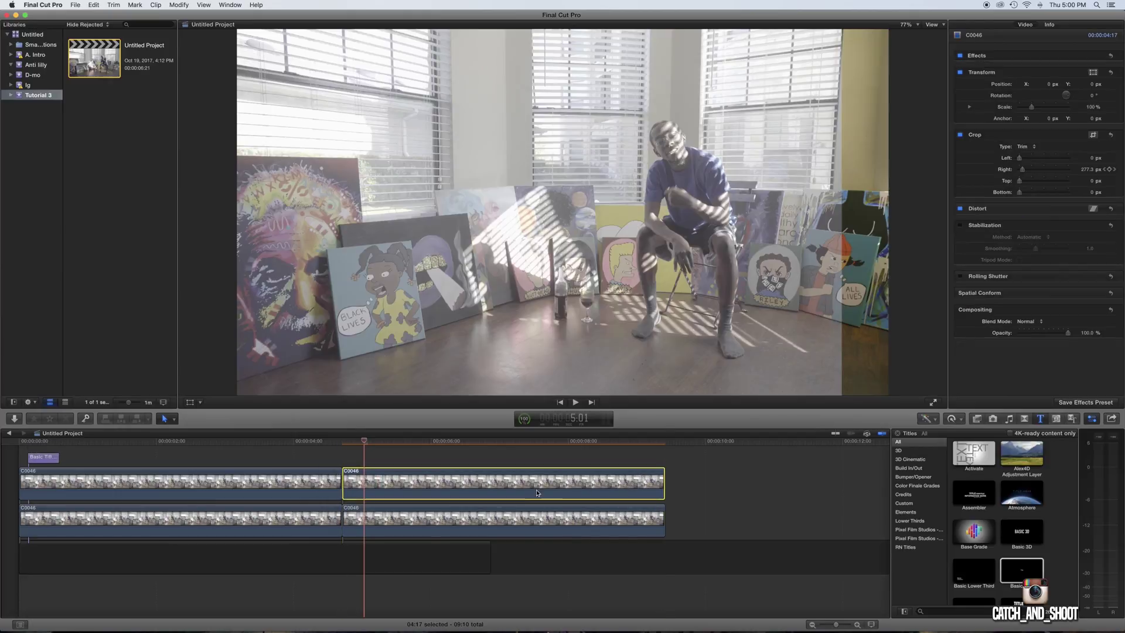
pyautogui.click(458, 524)
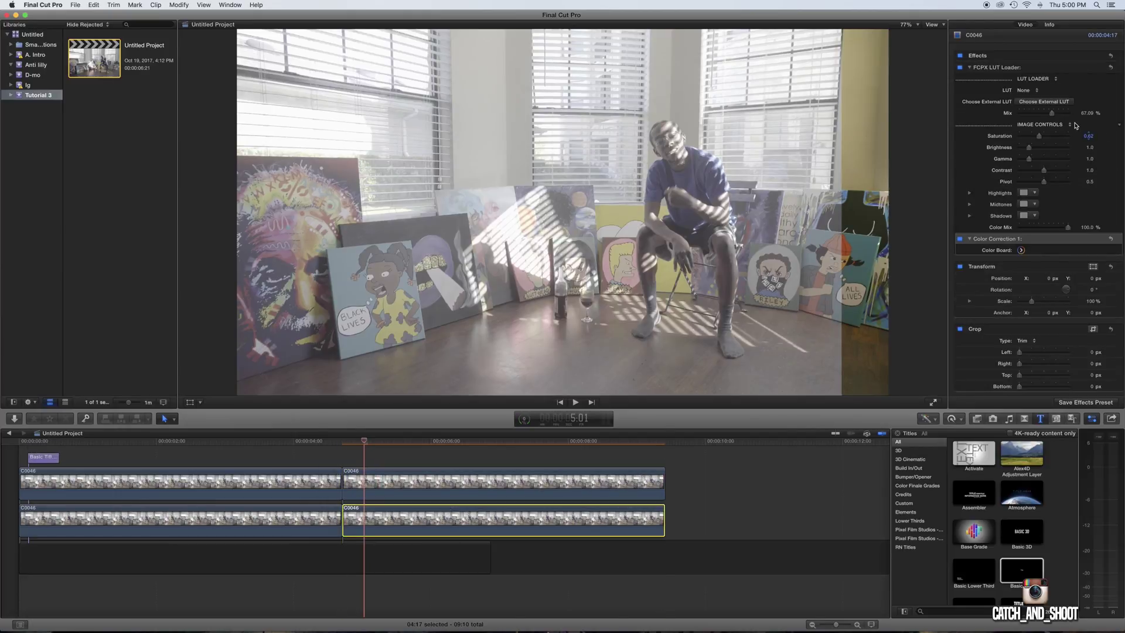
pyautogui.click(1040, 104)
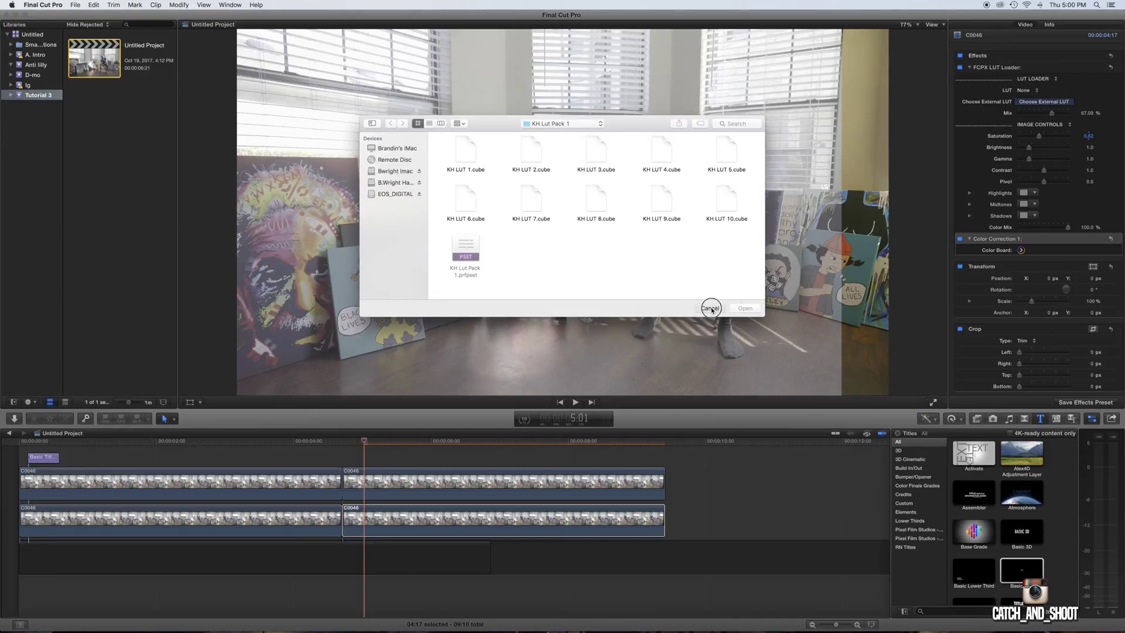
pyautogui.press('Escape')
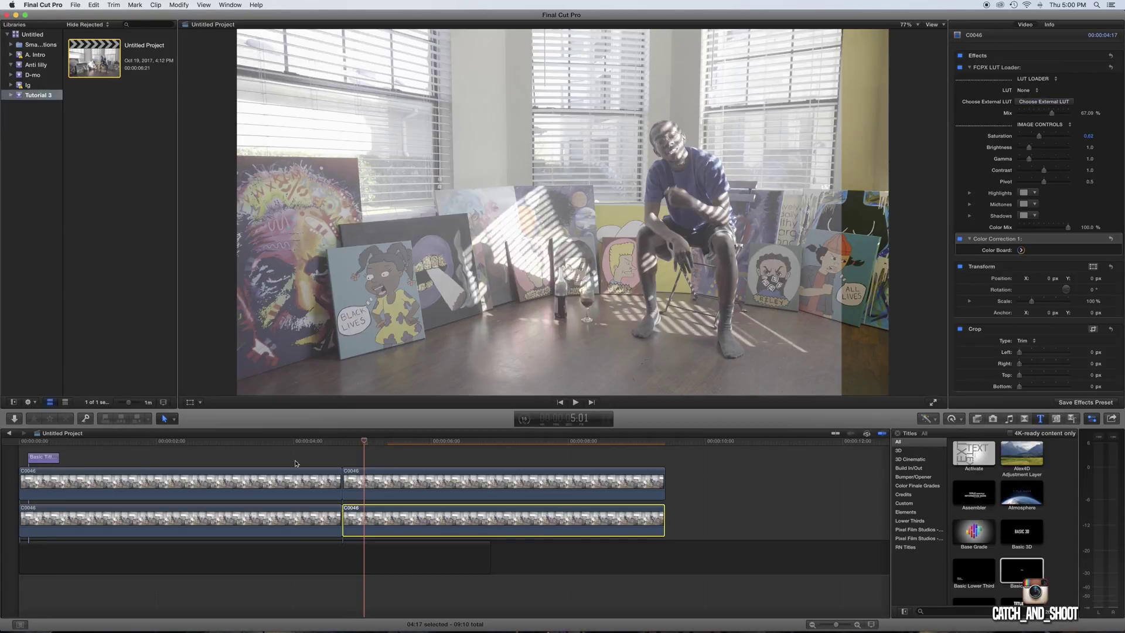